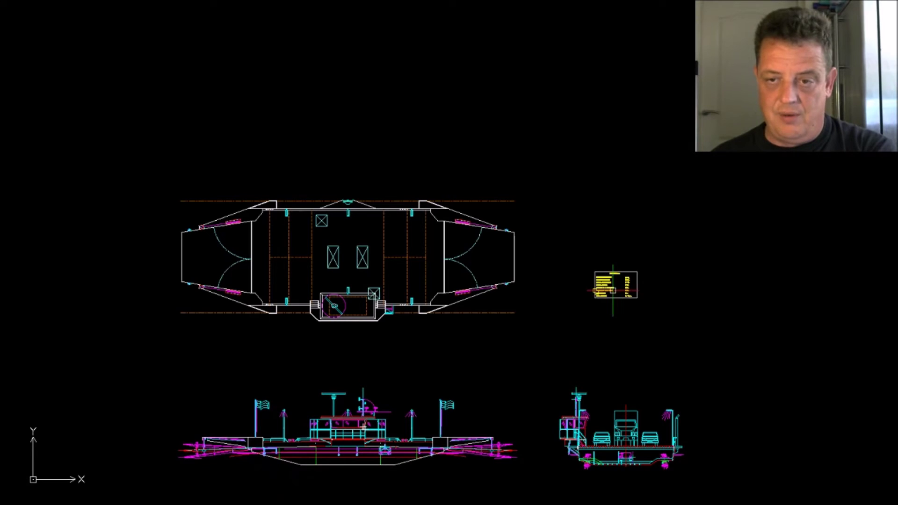
Zoom into the ferry's deck plan and main-dimensions table to inspect the details up close.
scroll(412, 243, up, 1)
scroll(413, 244, up, 1)
mouse_move(413, 243)
middle_down()
mouse_move(445, 267)
mouse_move(566, 297)
mouse_move(562, 319)
mouse_move(602, 293)
middle_up()
scroll(554, 315, up, 1)
scroll(554, 314, up, 1)
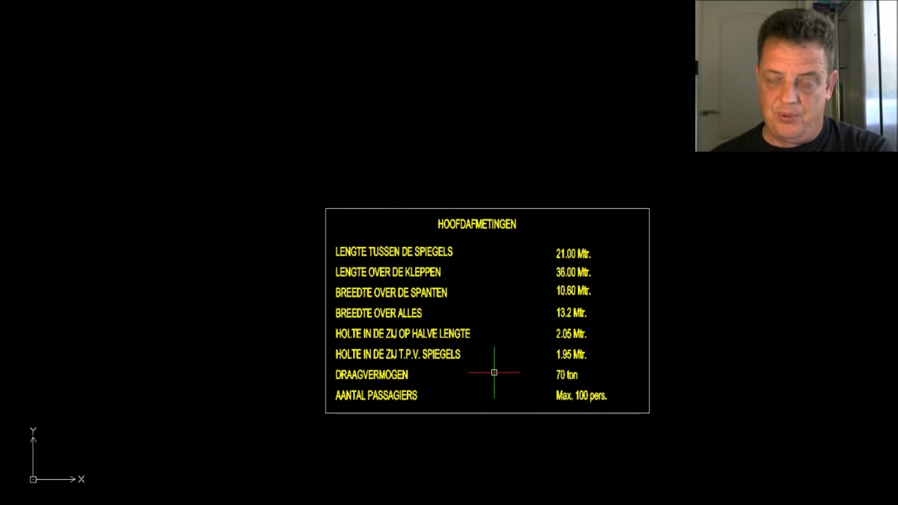
Zoom back out and centre the whole deck plan, with ramps and deckhouse, on screen.
scroll(541, 374, down, 2)
scroll(522, 376, down, 3)
middle_drag(451, 380, 596, 372)
scroll(490, 389, down, 1)
scroll(489, 389, down, 1)
middle_drag(489, 389, 766, 394)
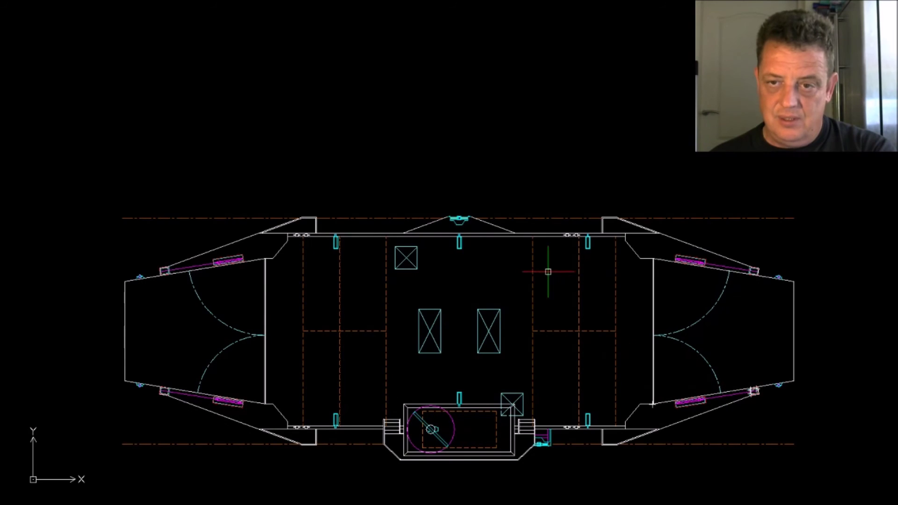
Move down to the ferry's side elevation and zoom in on it.
scroll(529, 312, down, 4)
scroll(538, 337, down, 1)
scroll(543, 421, up, 1)
scroll(541, 468, up, 2)
mouse_move(542, 468)
middle_down()
mouse_move(538, 385)
mouse_move(520, 345)
mouse_move(580, 368)
middle_up()
scroll(517, 337, up, 1)
scroll(530, 347, up, 1)
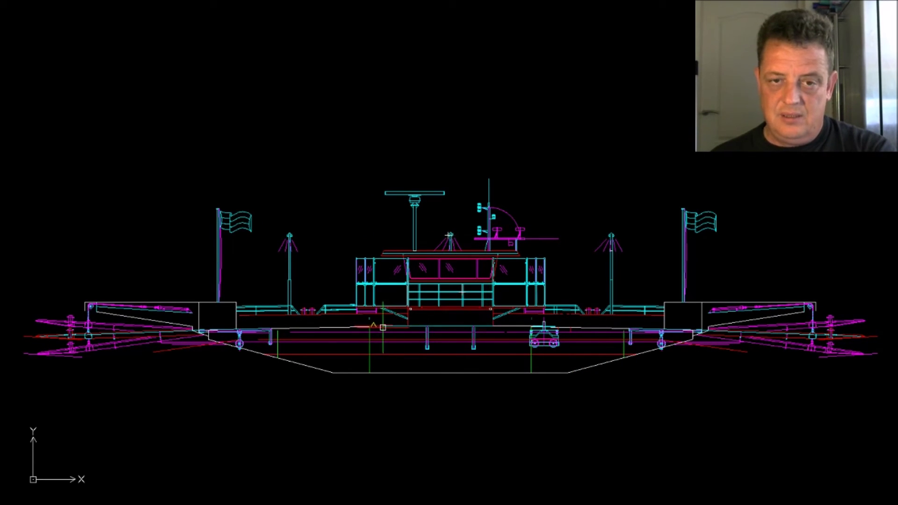
Pan left to centre the cross-section with the truck and cars.
scroll(605, 317, down, 1)
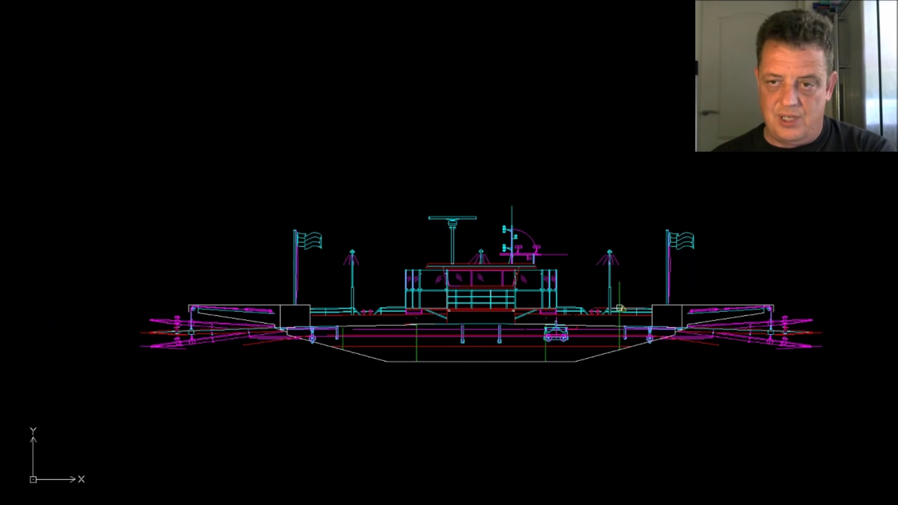
middle_drag(626, 323, 396, 328)
middle_drag(491, 328, 384, 328)
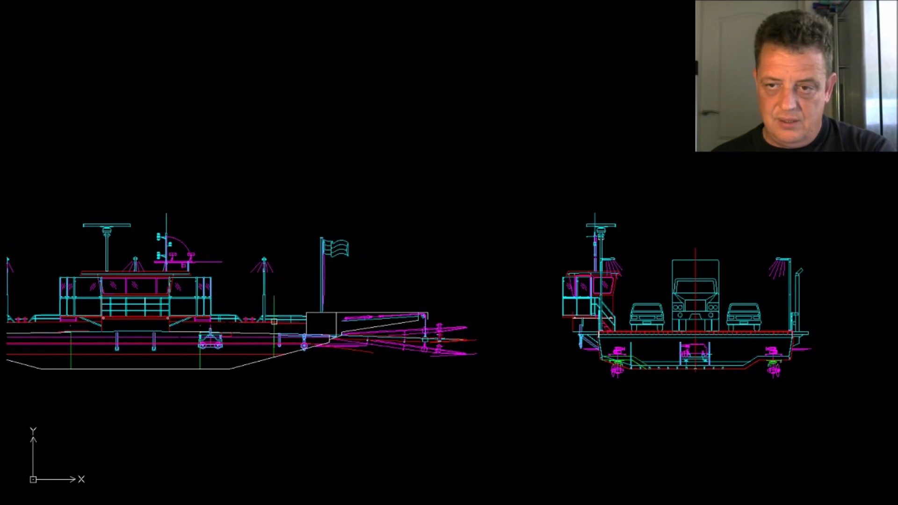
middle_drag(547, 337, 333, 348)
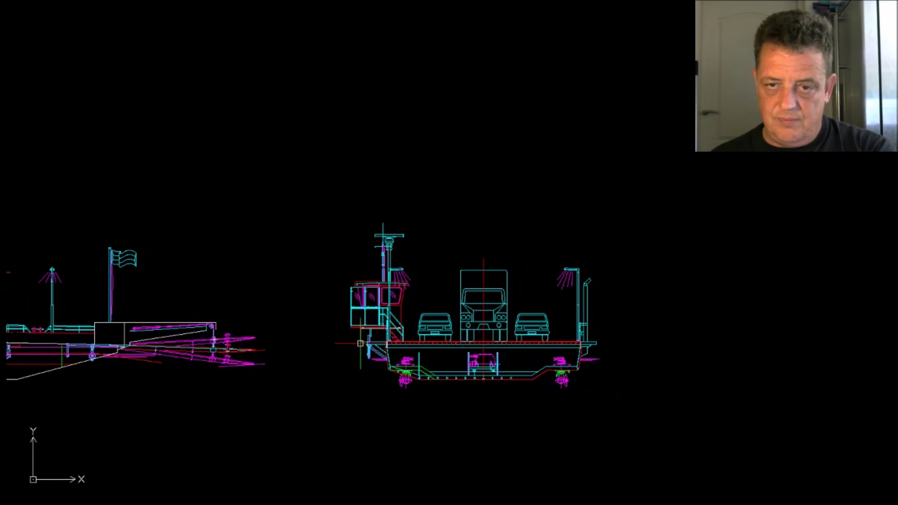
Zoom into the truck and two cars, then out to show plan, table, elevation and cross-section.
scroll(492, 356, up, 1)
scroll(489, 355, up, 1)
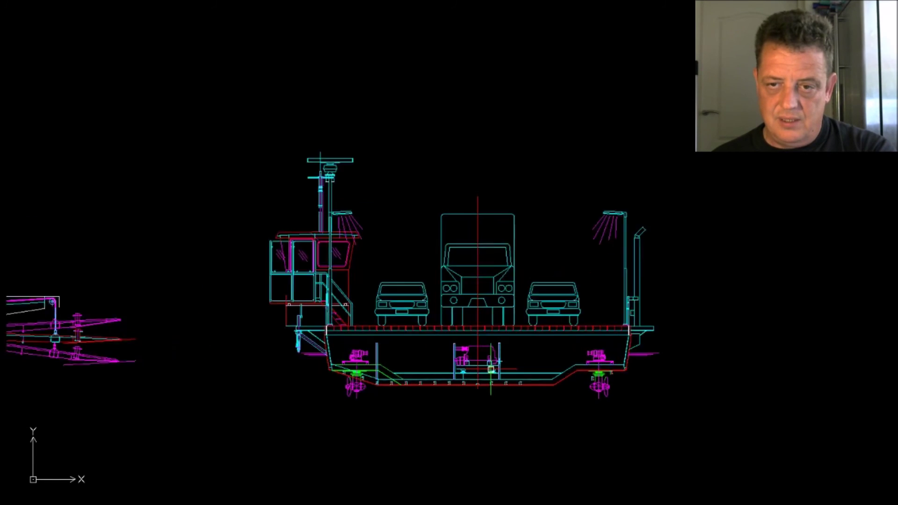
scroll(487, 355, up, 1)
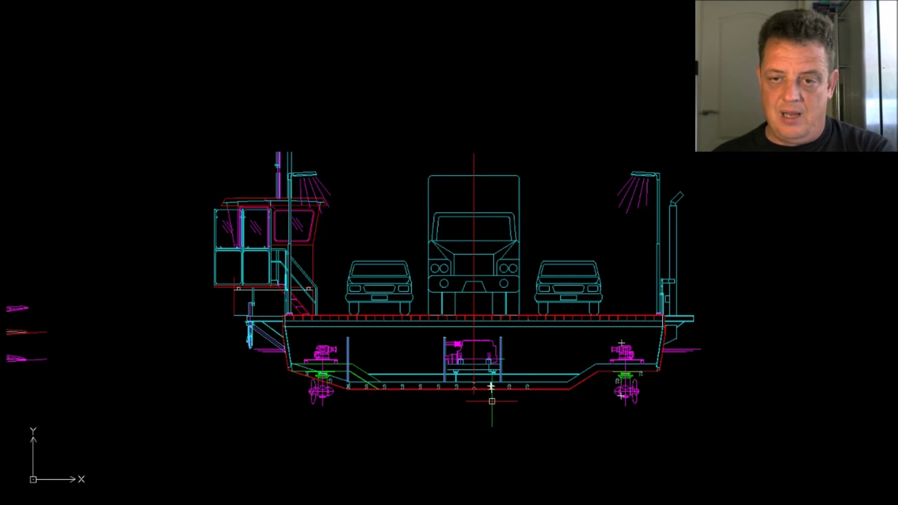
scroll(612, 354, down, 5)
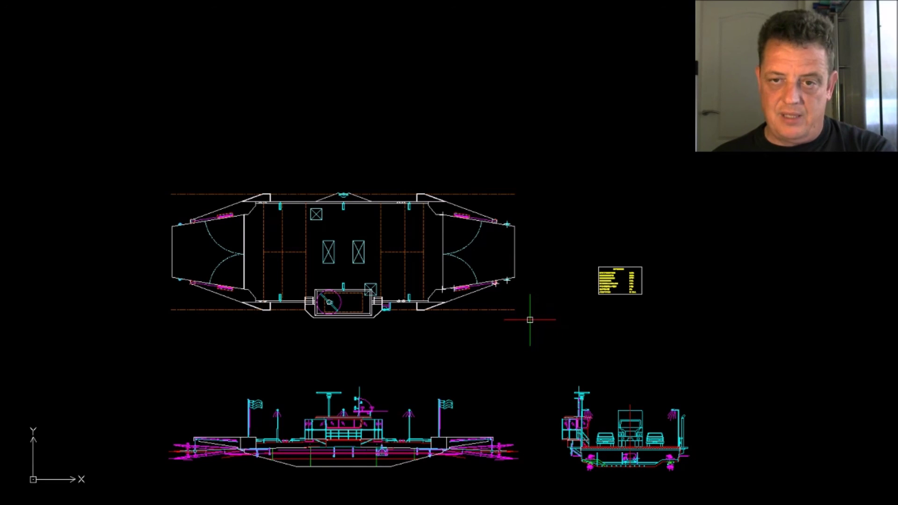
scroll(394, 397, down, 1)
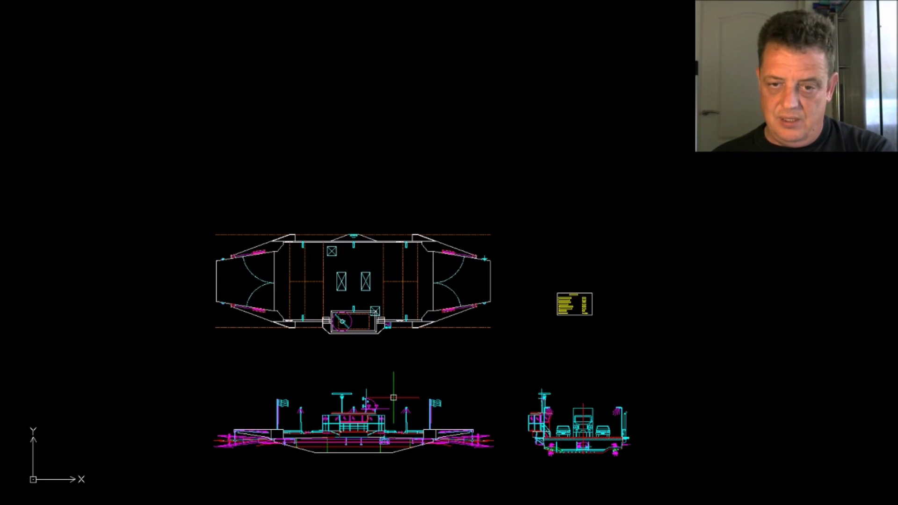
scroll(575, 375, up, 1)
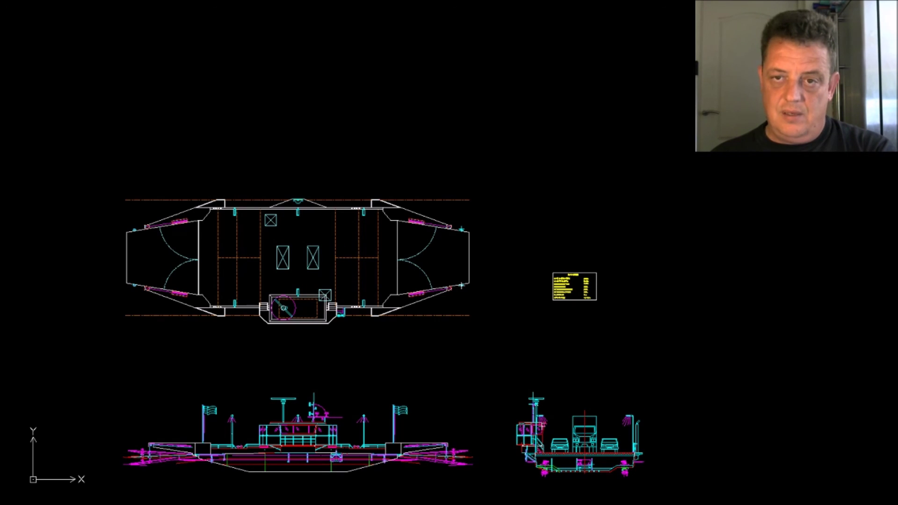